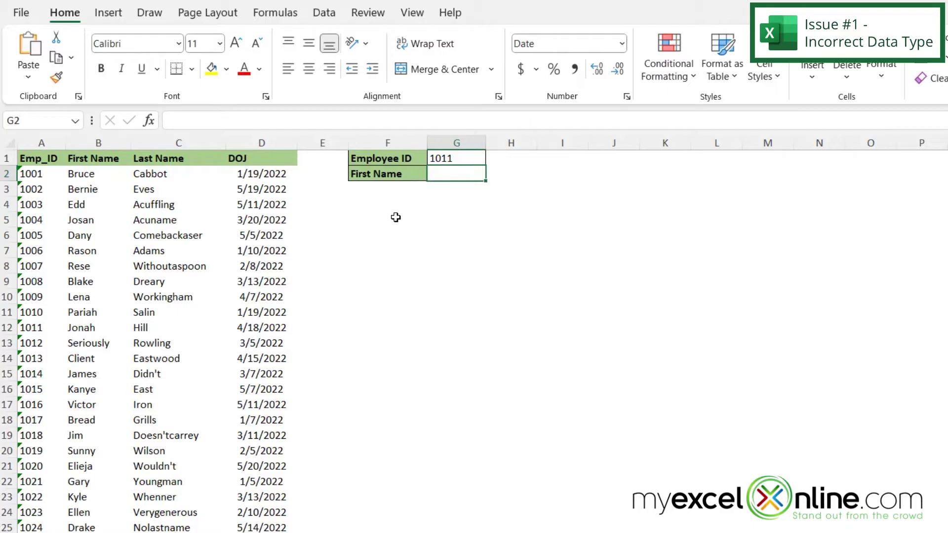
Enter =VLOOKUP(G1,A:B,2,FALSE) in G2 for ID 1011; it returns #N/A.
{"action": "type", "text": "=vlookup("}
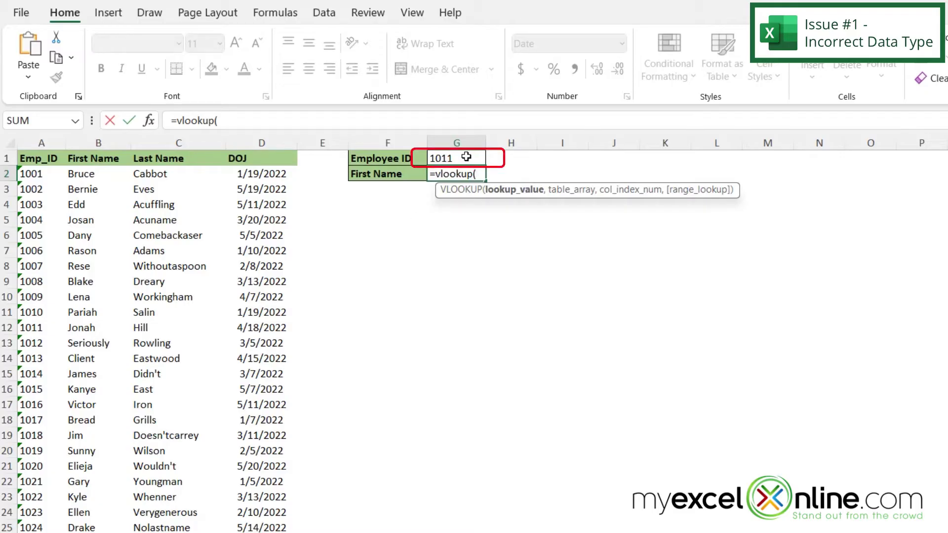
{"action": "left_click", "coordinate": [466, 157]}
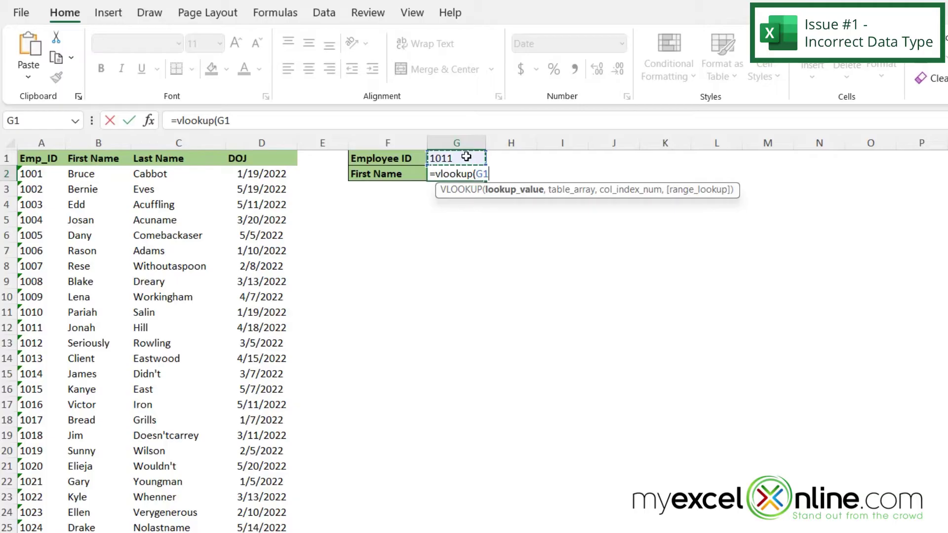
{"action": "type", "text": ","}
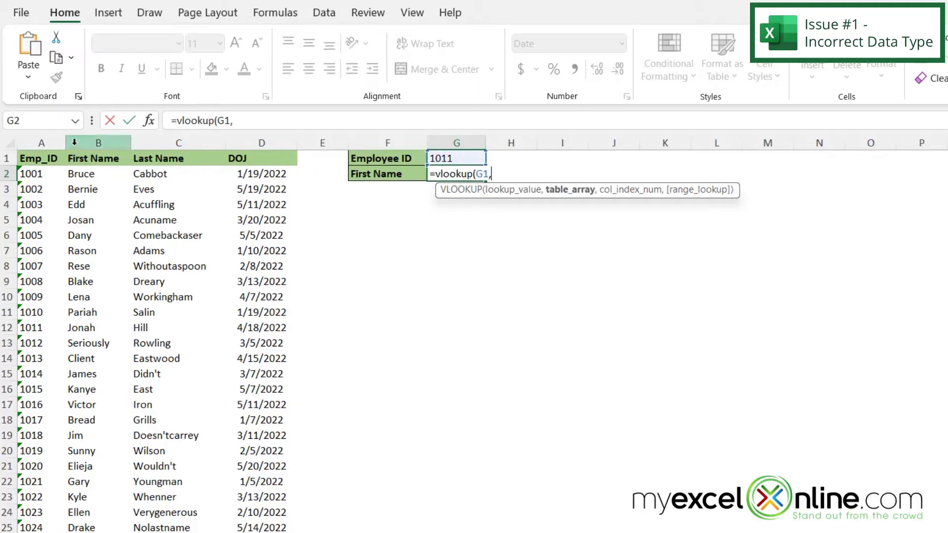
{"action": "left_click", "coordinate": [41, 142]}
{"action": "left_click_drag", "start_coordinate": [41, 142], "coordinate": [98, 143]}
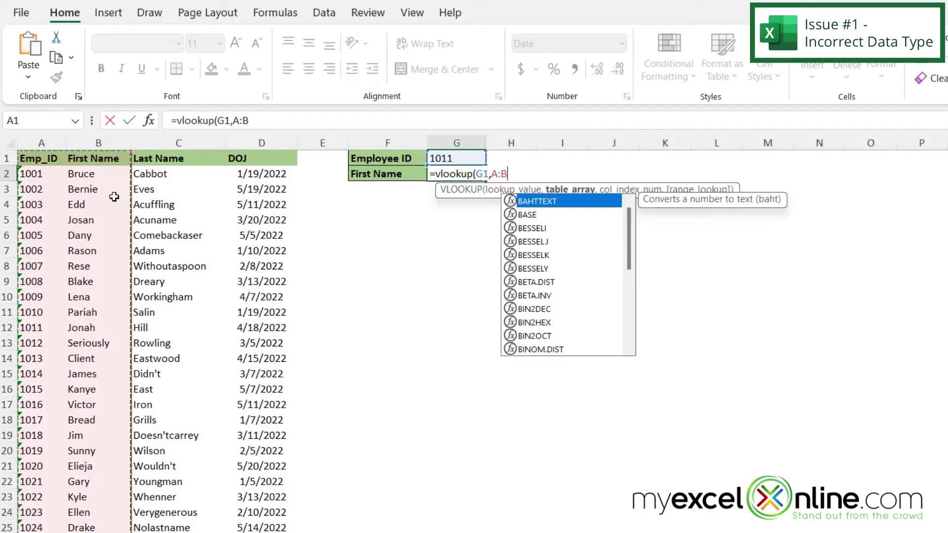
{"action": "type", "text": ","}
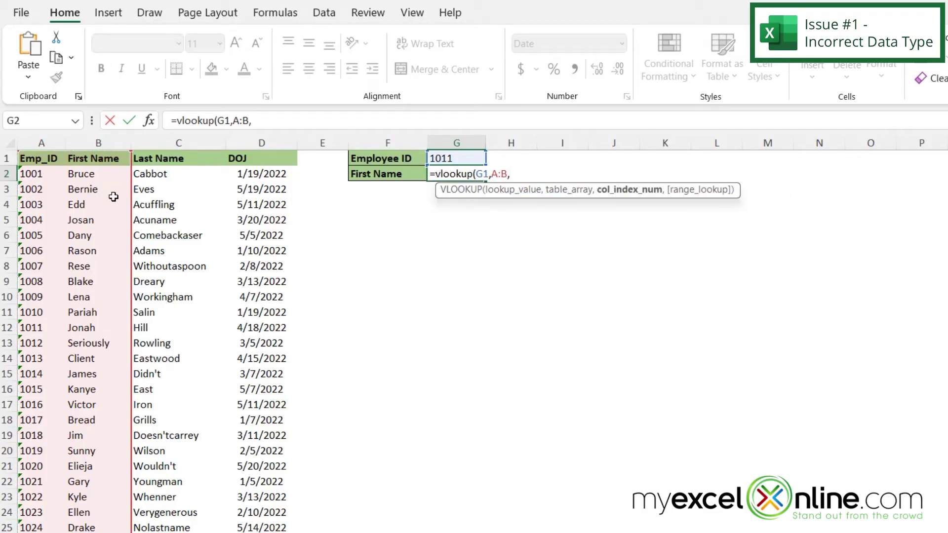
{"action": "type", "text": "2"}
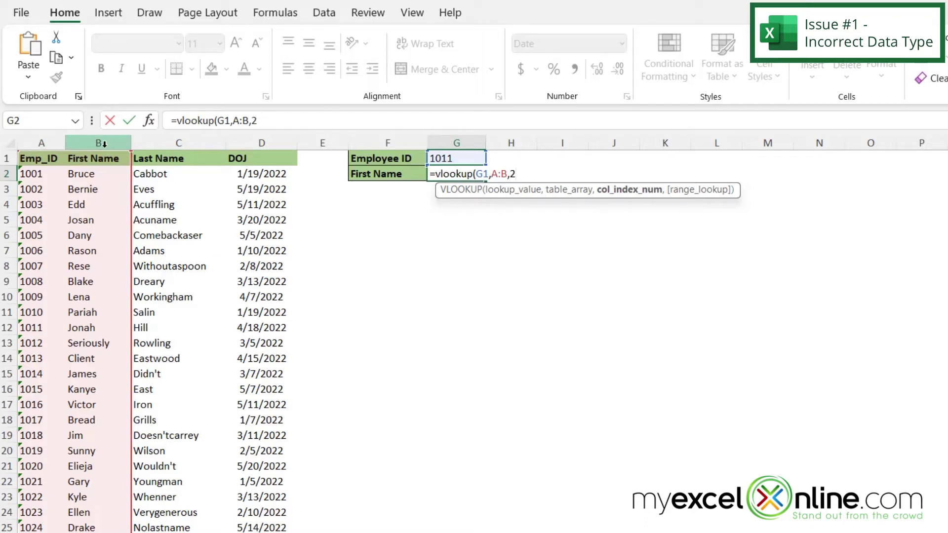
{"action": "type", "text": ","}
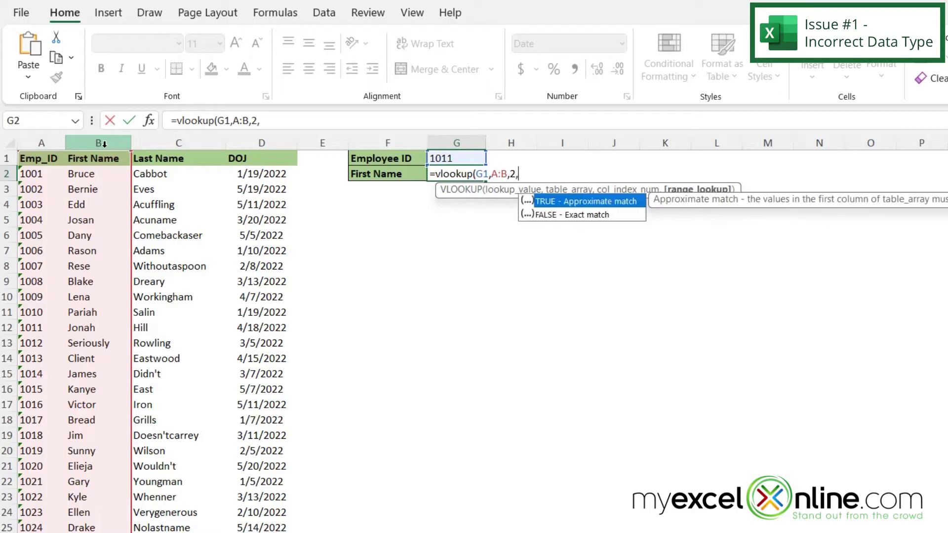
{"action": "type", "text": "false)"}
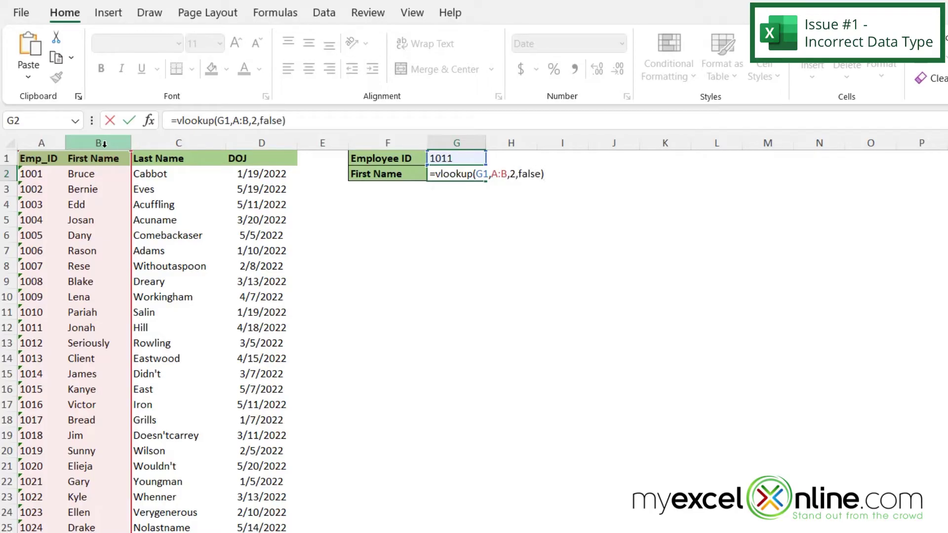
{"action": "key", "text": "Return"}
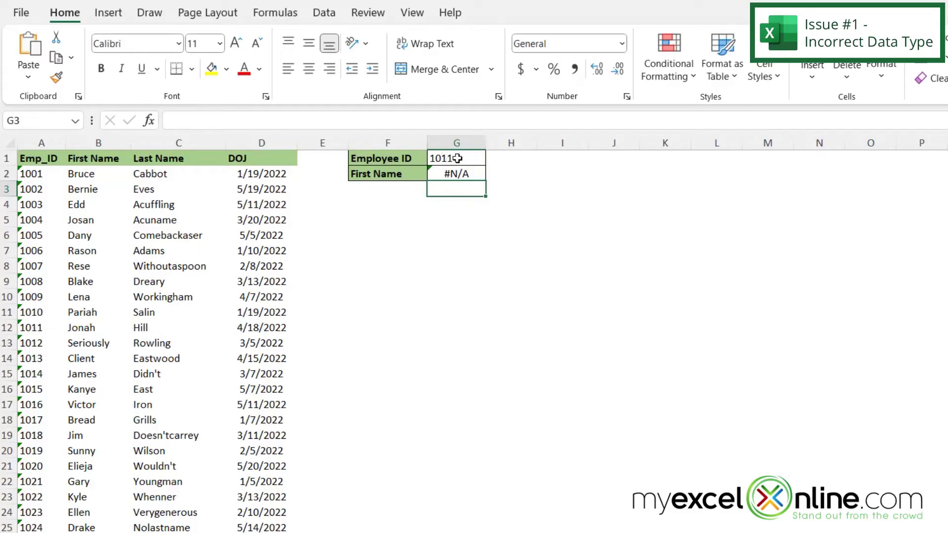
{"action": "left_click", "coordinate": [460, 158]}
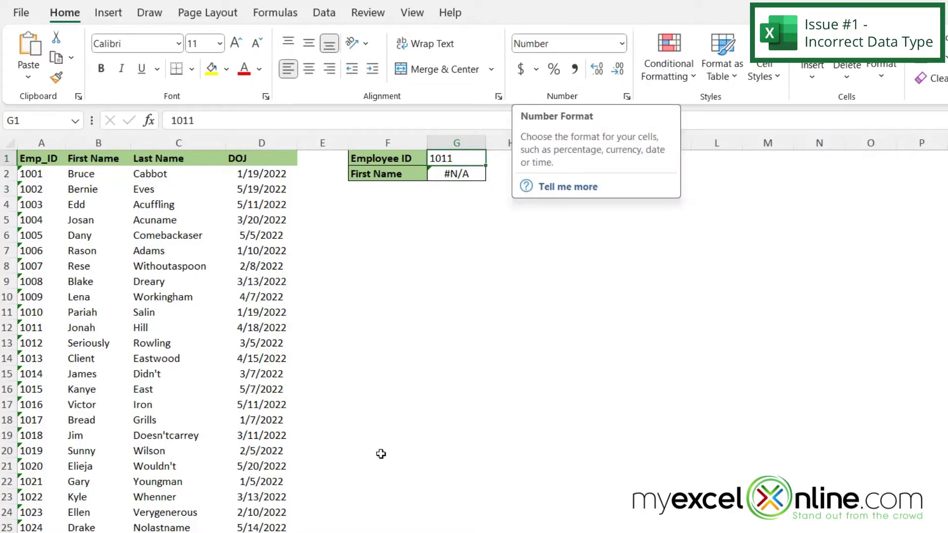
{"action": "left_click", "coordinate": [32, 174]}
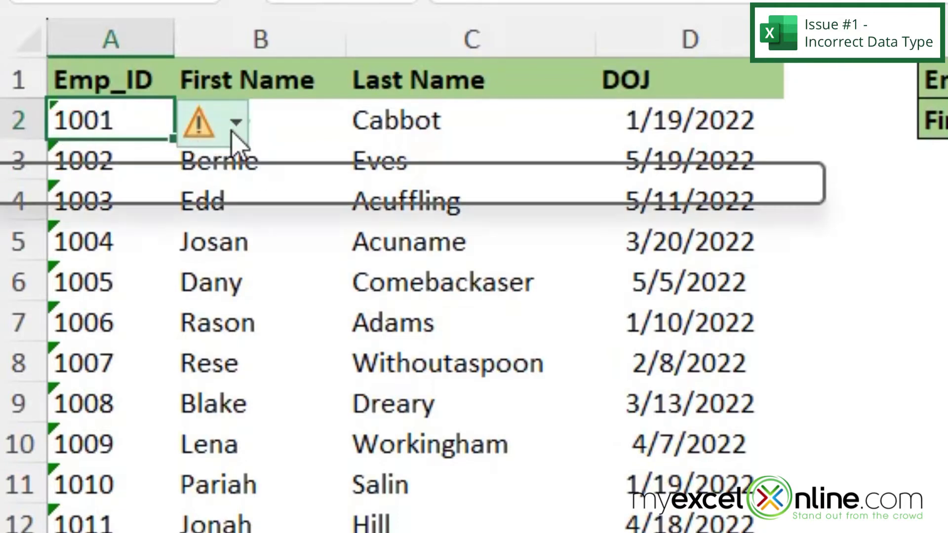
Delete the leading apostrophe from Emp_ID 1001 to make it a number, then select the remaining Emp_IDs.
{"action": "left_click", "coordinate": [105, 229]}
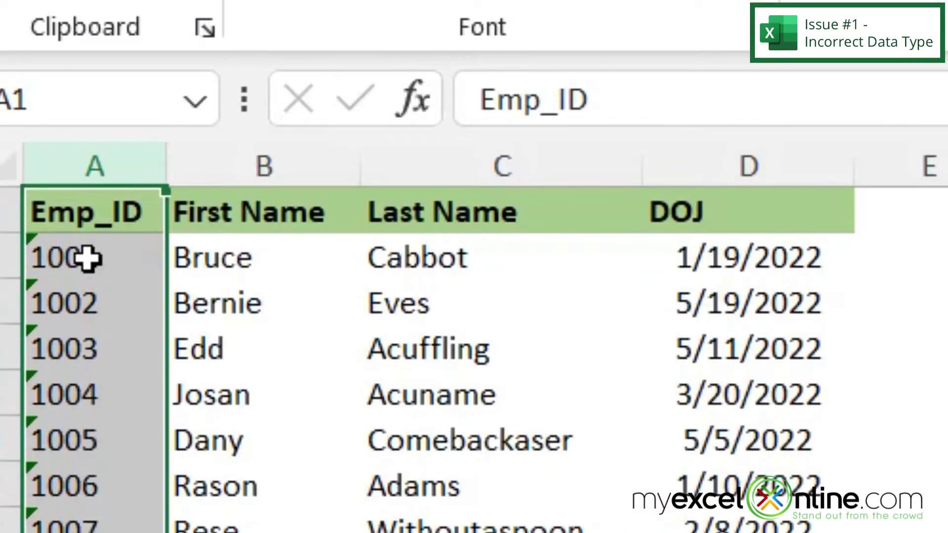
{"action": "left_click", "coordinate": [38, 174]}
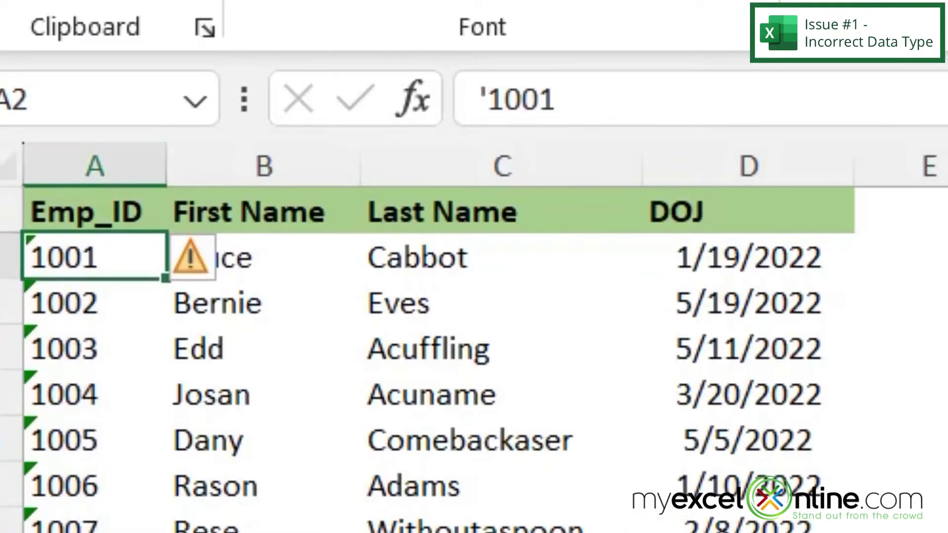
{"action": "left_click", "coordinate": [486, 99]}
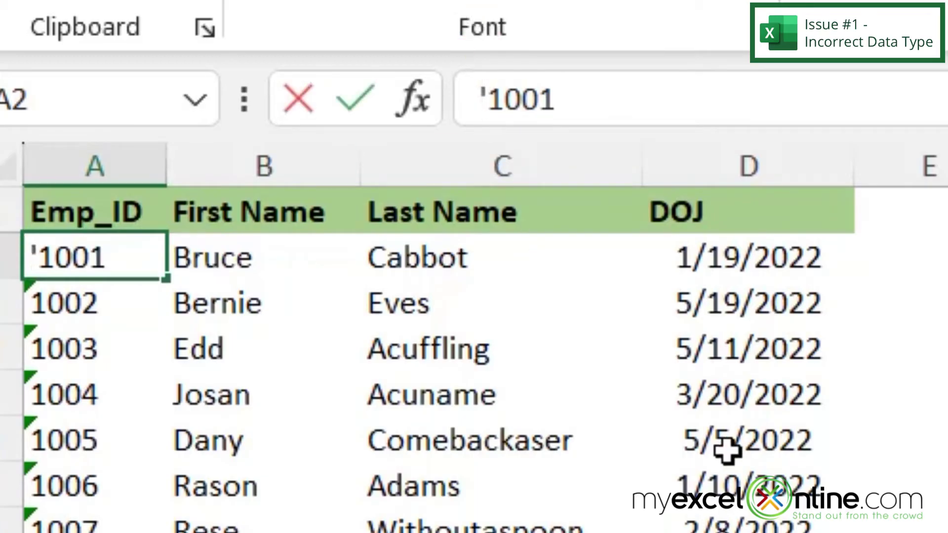
{"action": "key", "text": "BackSpace"}
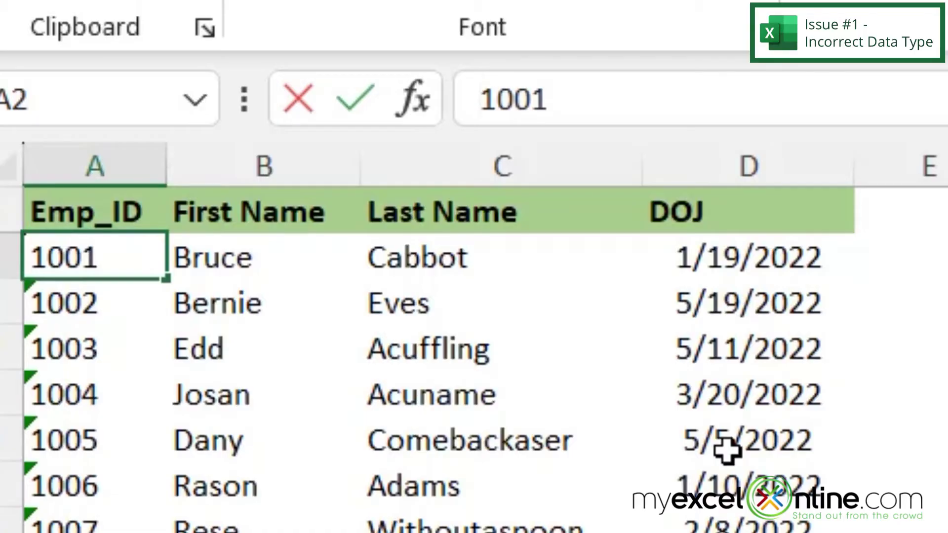
{"action": "key", "text": "Return"}
{"action": "left_click", "coordinate": [467, 100]}
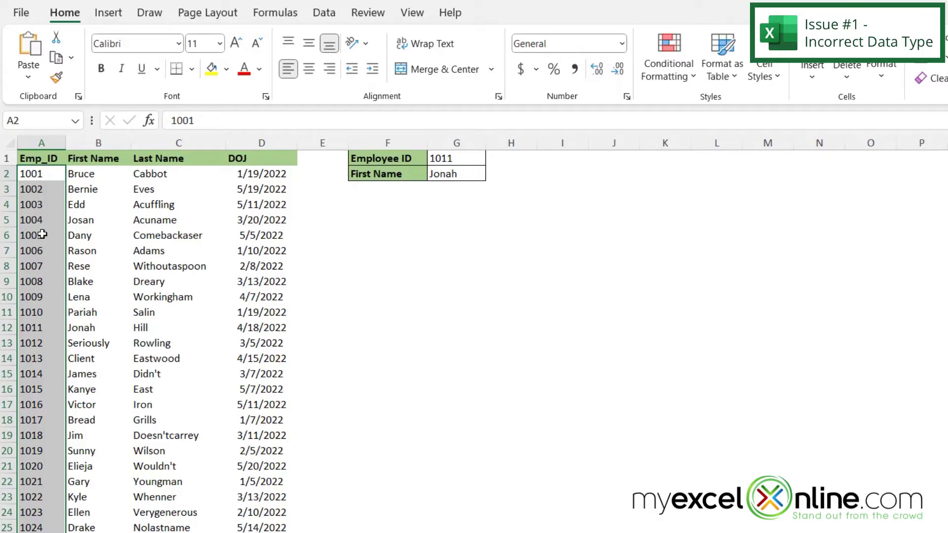
Clear the Emp_ID selection and compare formats of Employee ID 1020 in G1 and Emp_ID 1001.
{"action": "left_click", "coordinate": [49, 171]}
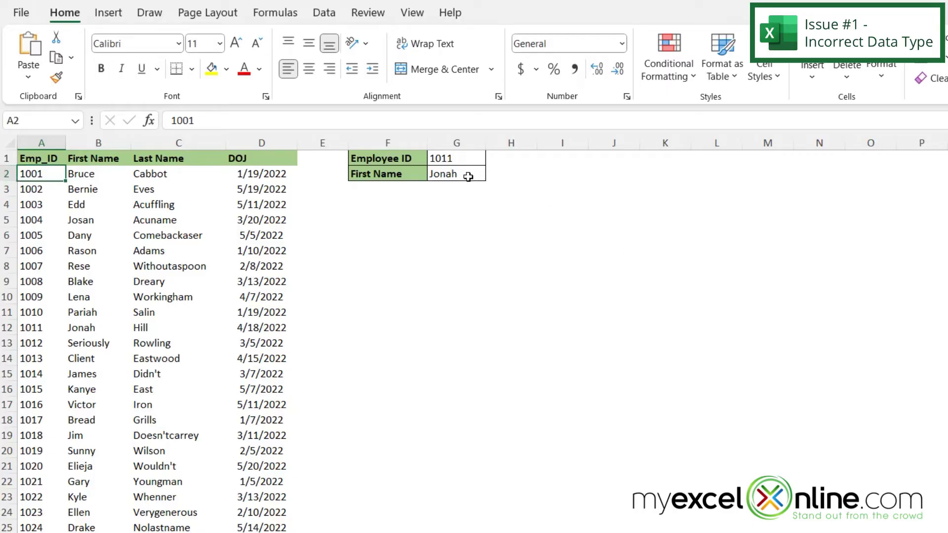
{"action": "left_click", "coordinate": [460, 161]}
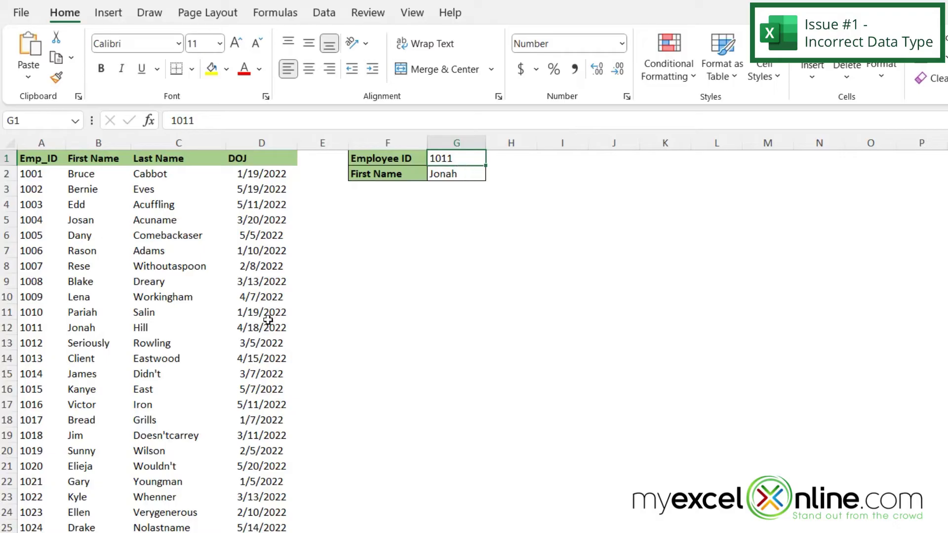
{"action": "left_click", "coordinate": [37, 172]}
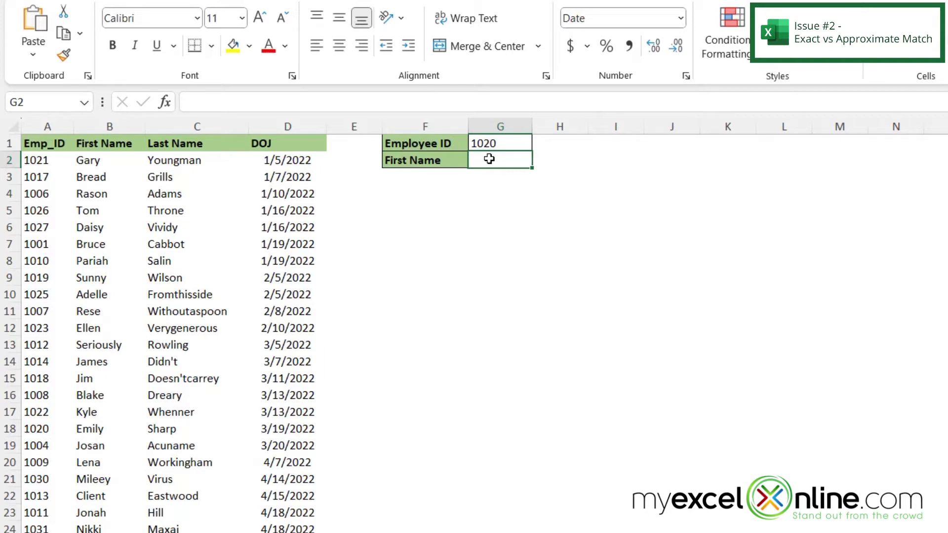
Type =vlookup(G1,A:B,2 in G2 for ID 1020, leaving out the match-type argument.
{"action": "type", "text": "=vlookup"}
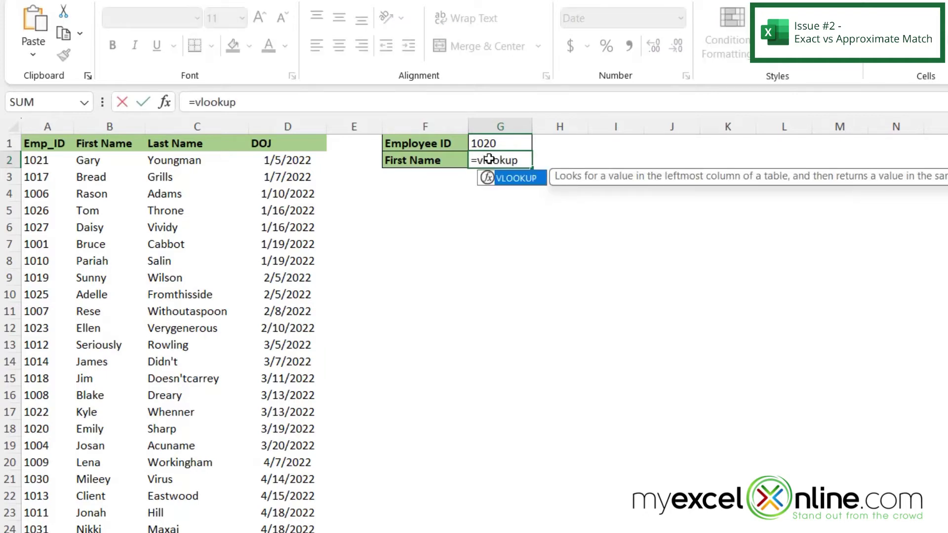
{"action": "type", "text": "("}
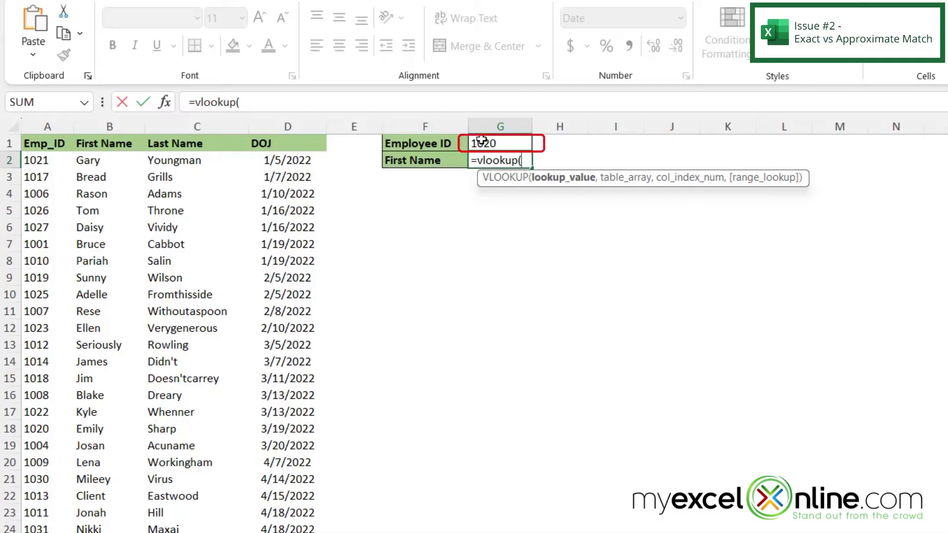
{"action": "left_click", "coordinate": [481, 140]}
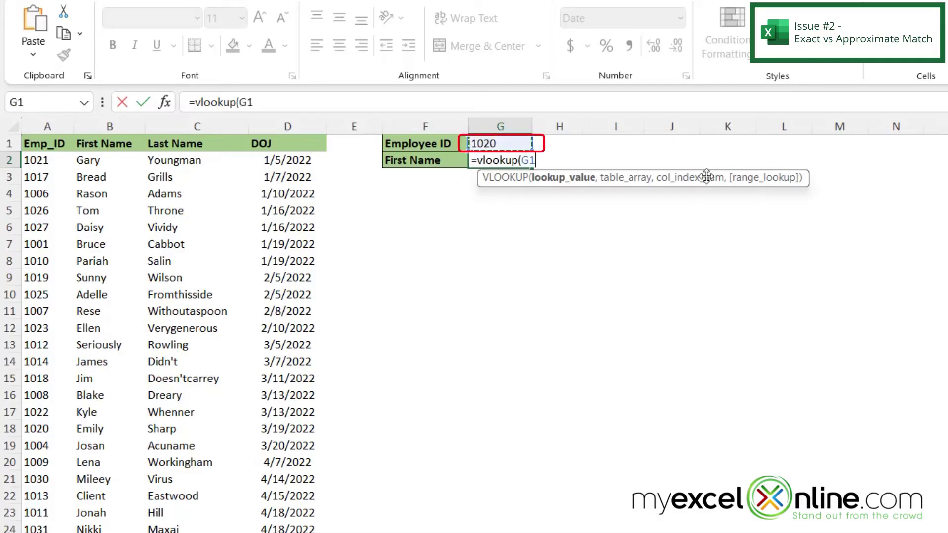
{"action": "type", "text": ","}
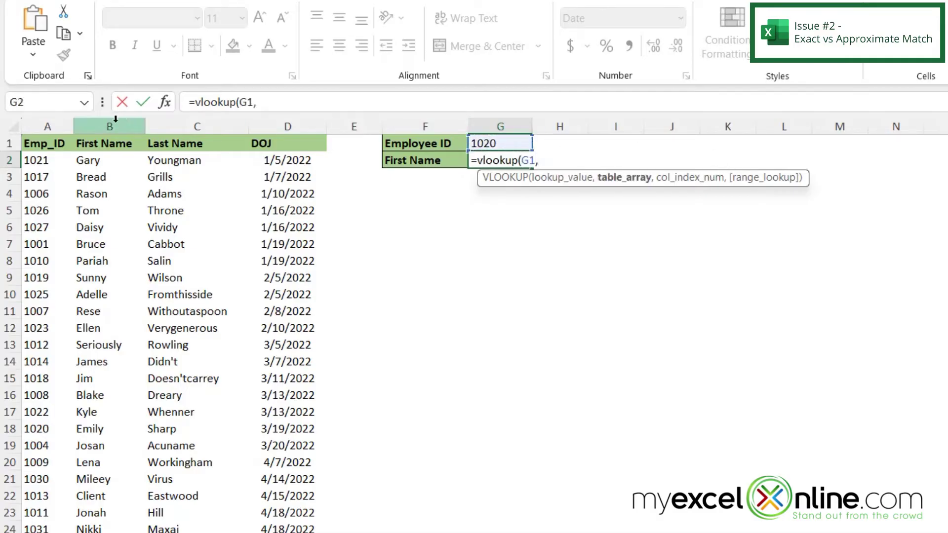
{"action": "left_click_drag", "start_coordinate": [47, 128], "coordinate": [109, 128]}
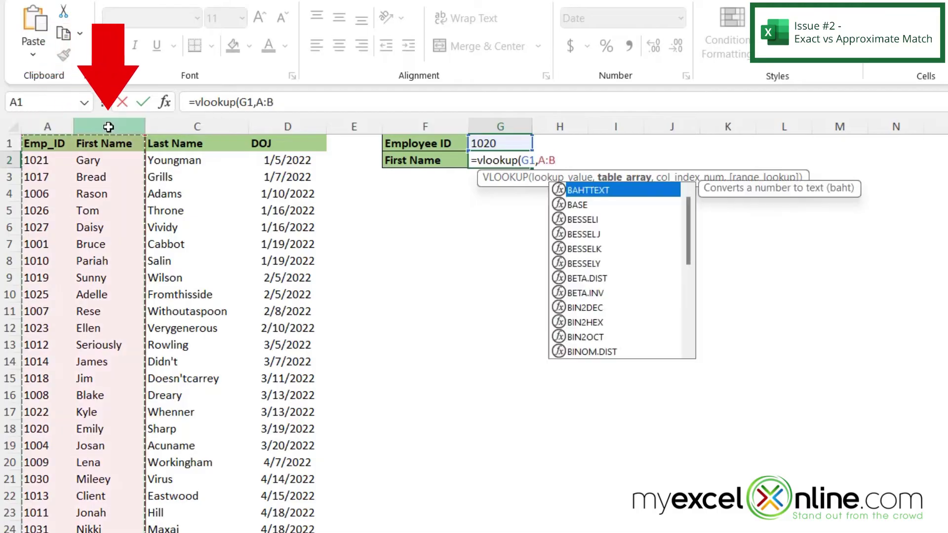
{"action": "type", "text": ","}
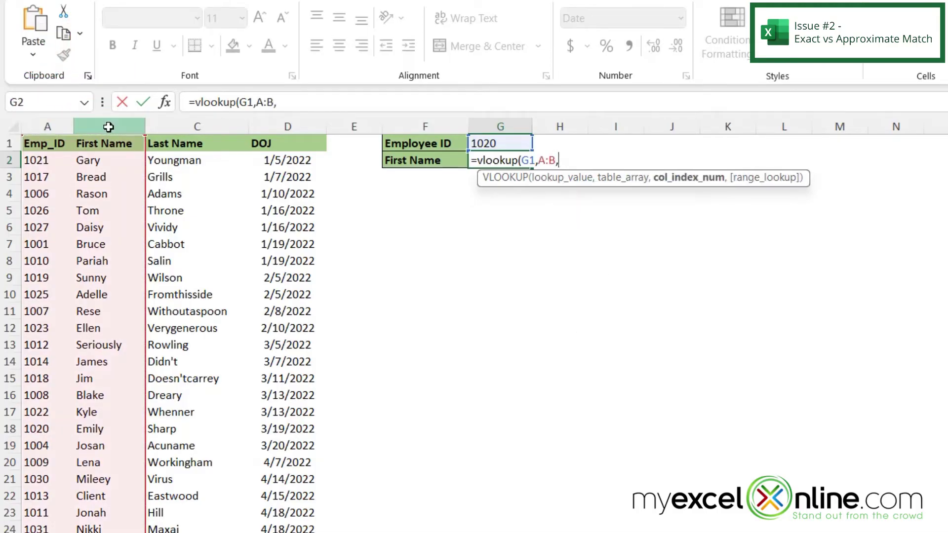
{"action": "type", "text": "2"}
Commit the approximate-match VLOOKUP and compare employee 1020's row with the returned ID 1011 row.
{"action": "type", "text": ")"}
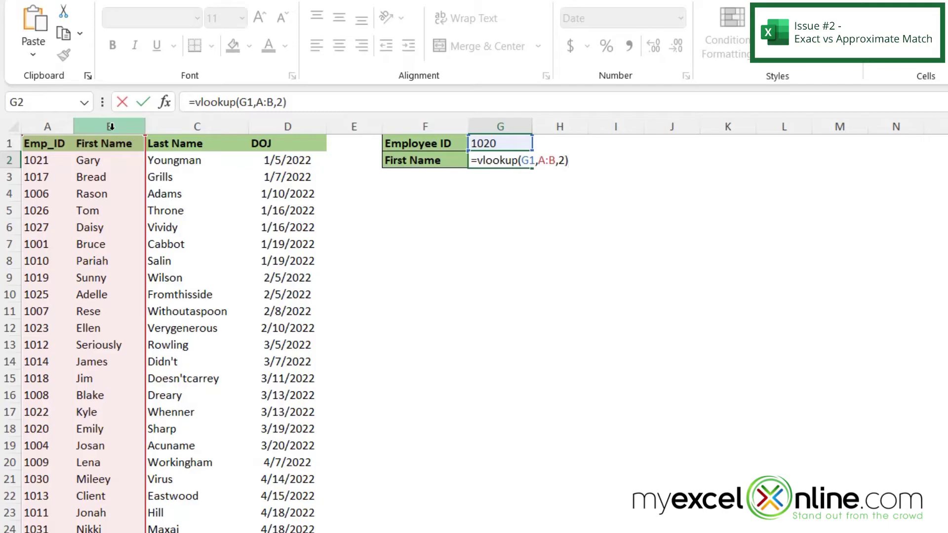
{"action": "key", "text": "Return"}
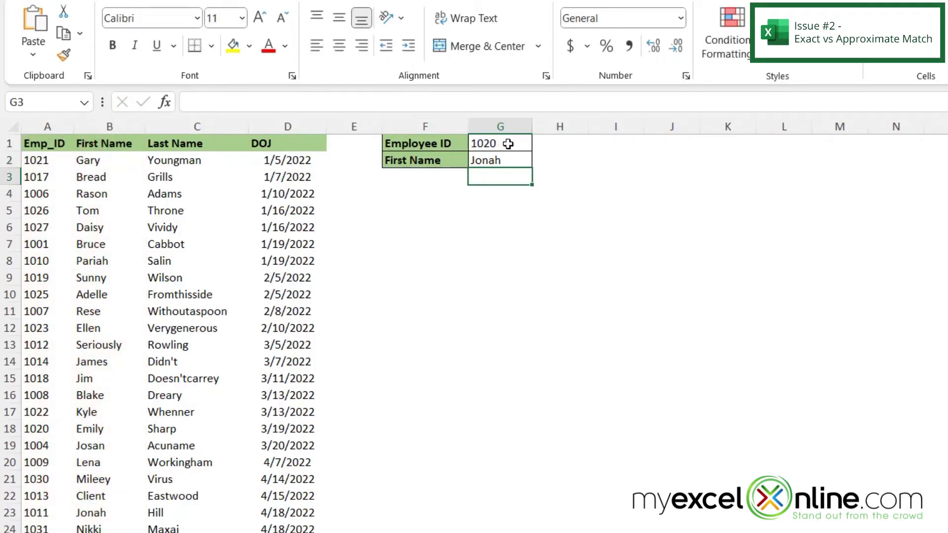
{"action": "left_click", "coordinate": [10, 428]}
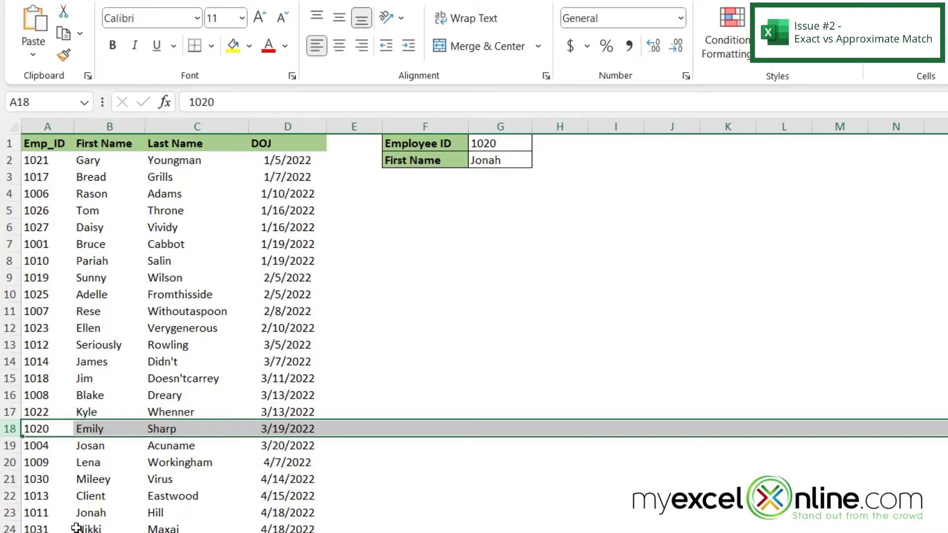
{"action": "left_click", "coordinate": [10, 512]}
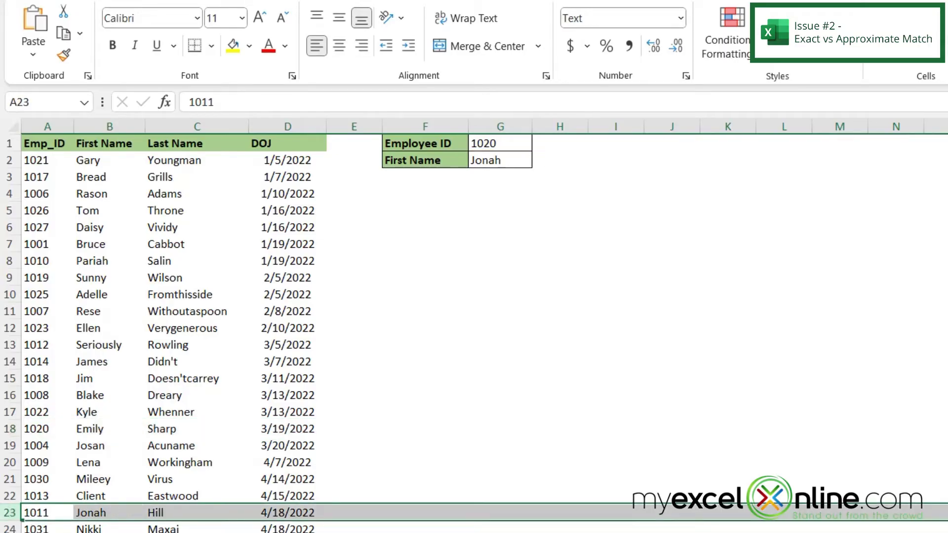
{"action": "left_click", "coordinate": [7, 428]}
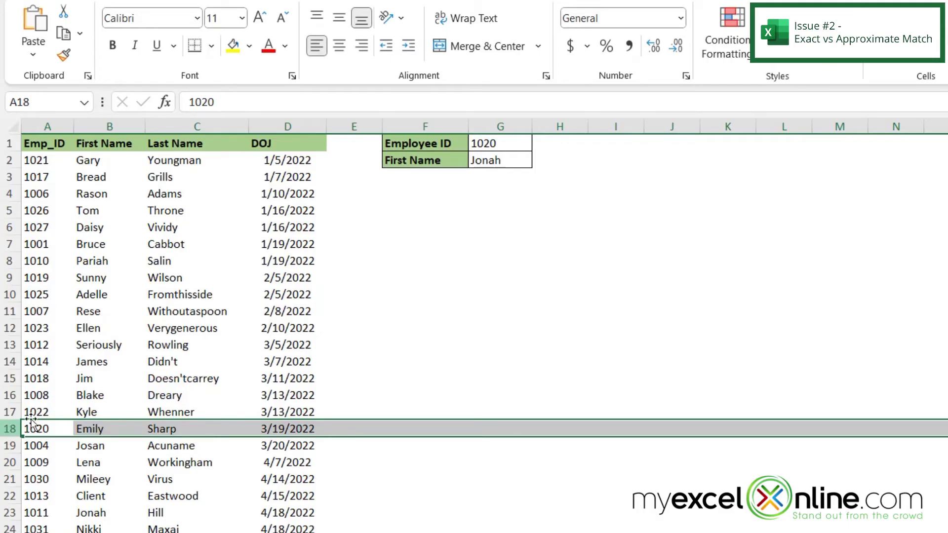
Change G2 to =VLOOKUP(G1,A:B,2,FALSE) so it returns Emily for 1020.
{"action": "left_click", "coordinate": [487, 163]}
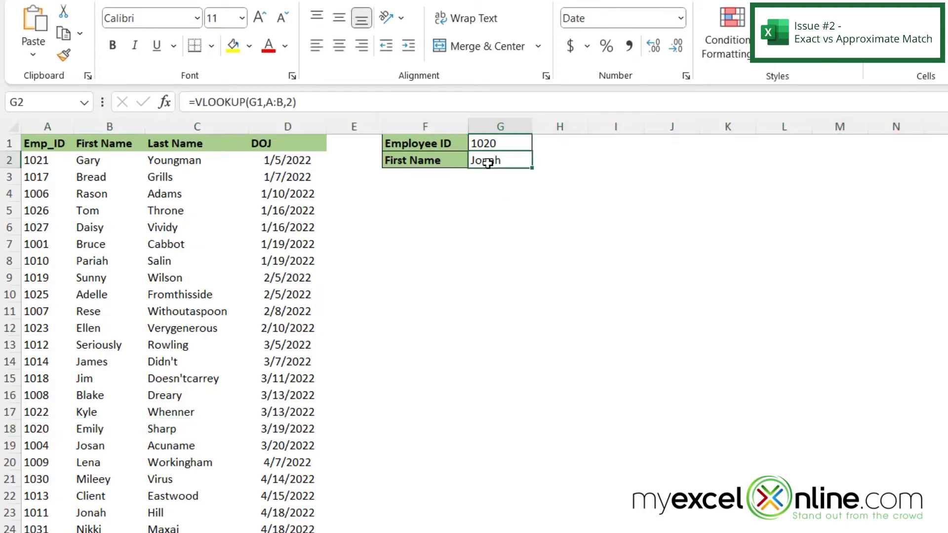
{"action": "left_click", "coordinate": [293, 101]}
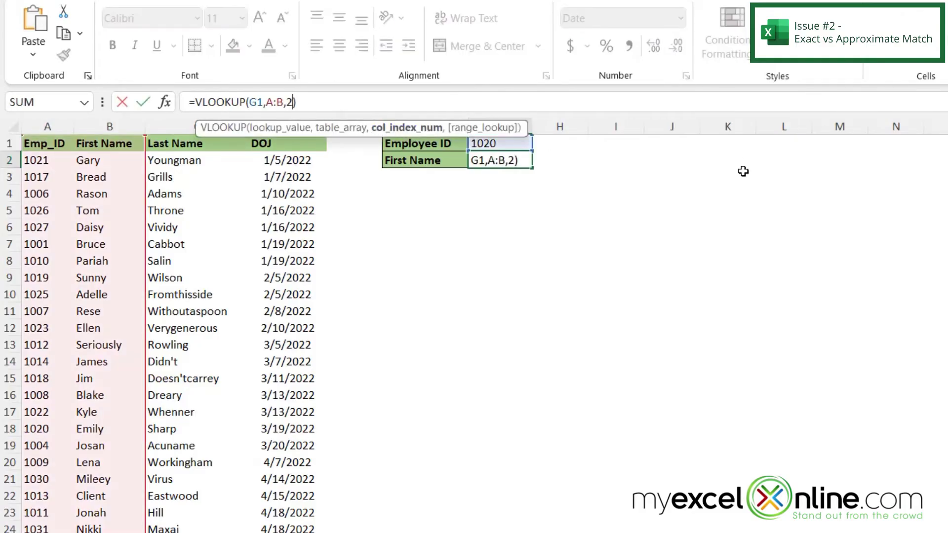
{"action": "type", "text": ","}
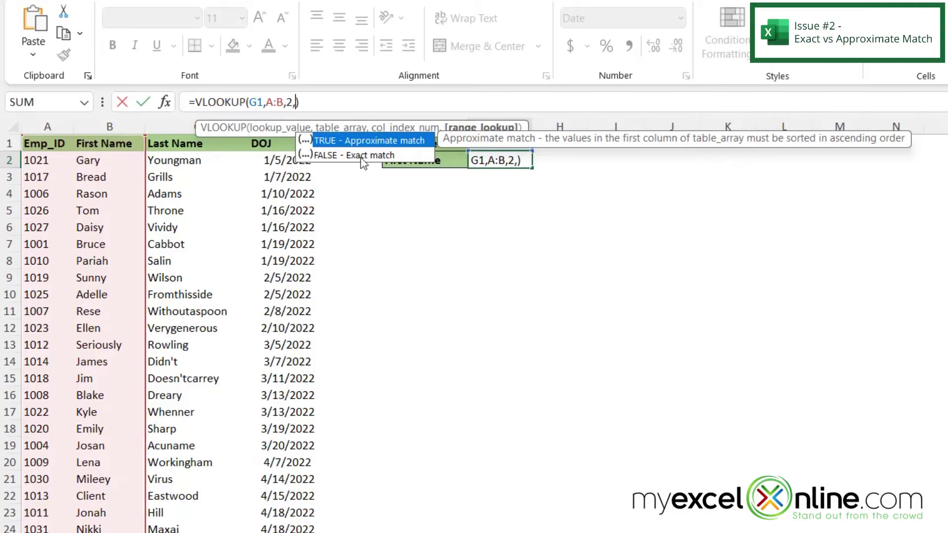
{"action": "type", "text": "false"}
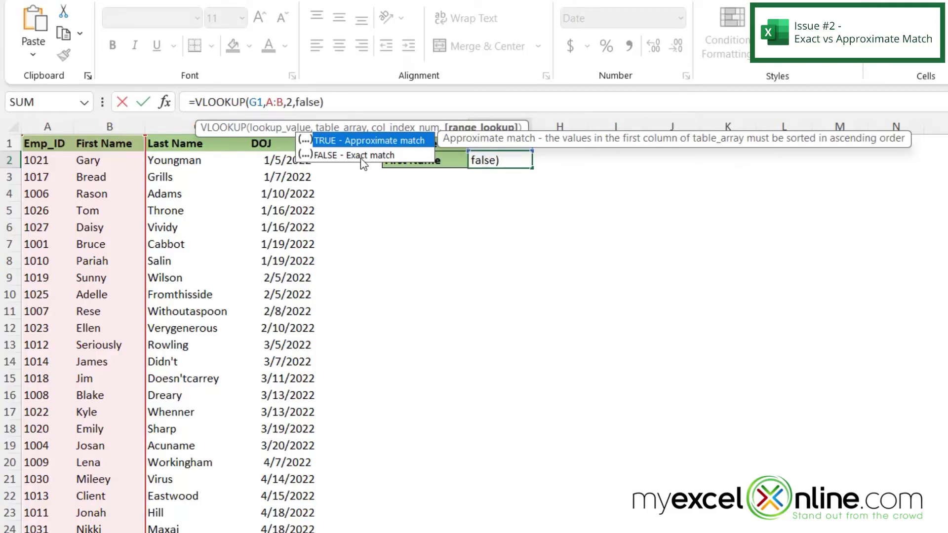
{"action": "key", "text": "Return"}
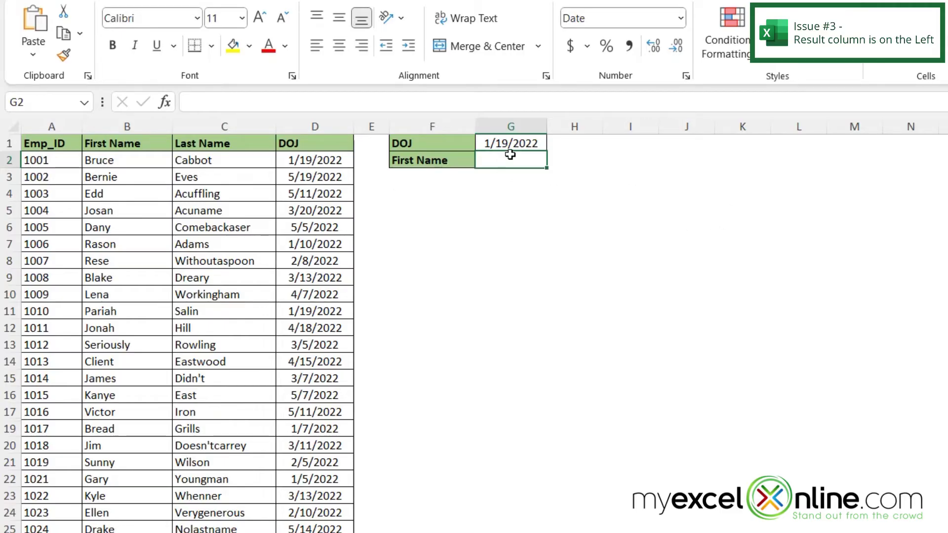
Begin a DOJ lookup in G2 by typing =vlookup(G1,A:D, without finishing it.
{"action": "type", "text": "=vlookup("}
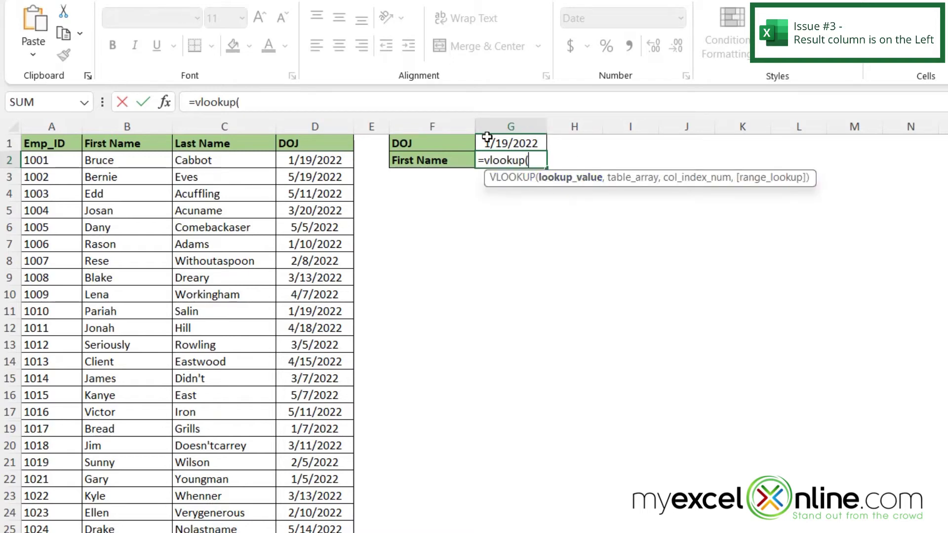
{"action": "left_click", "coordinate": [489, 139]}
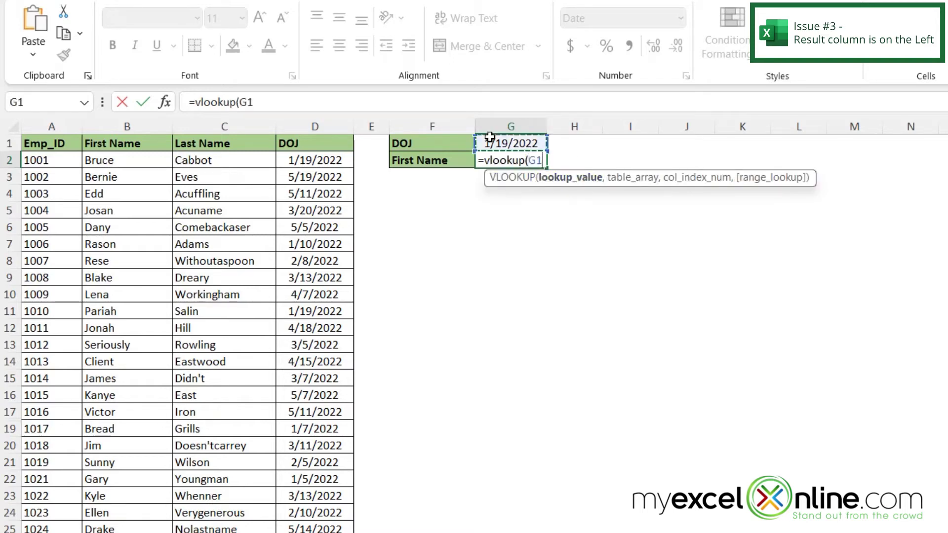
{"action": "type", "text": ","}
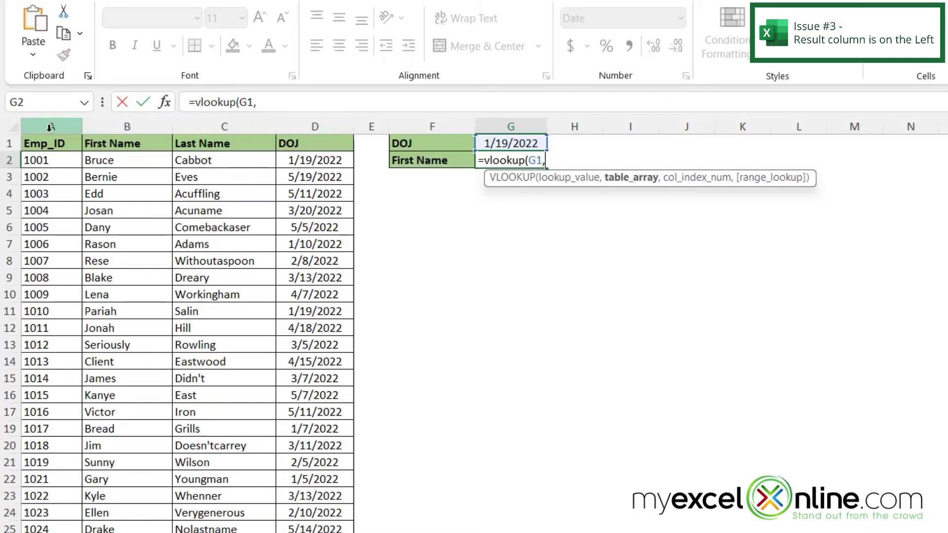
{"action": "left_click_drag", "start_coordinate": [51, 128], "coordinate": [327, 144]}
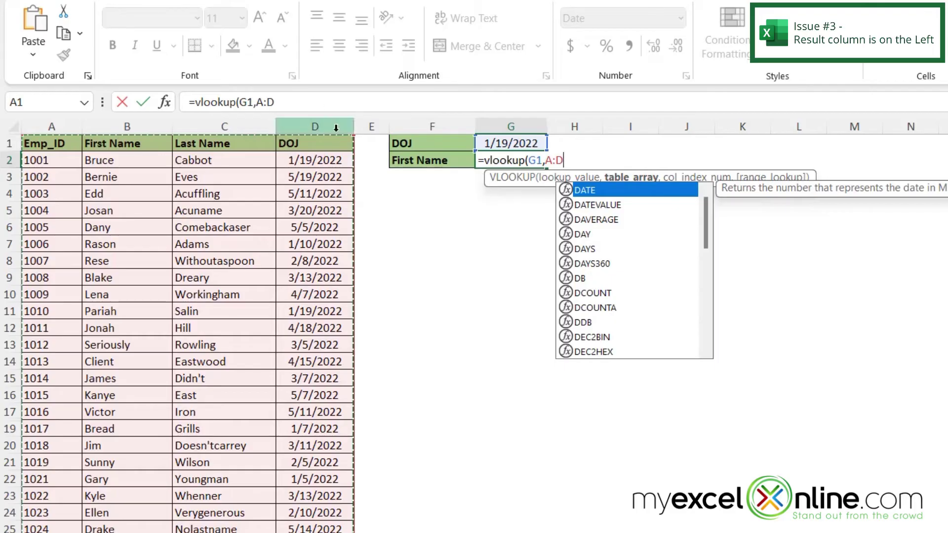
{"action": "type", "text": ","}
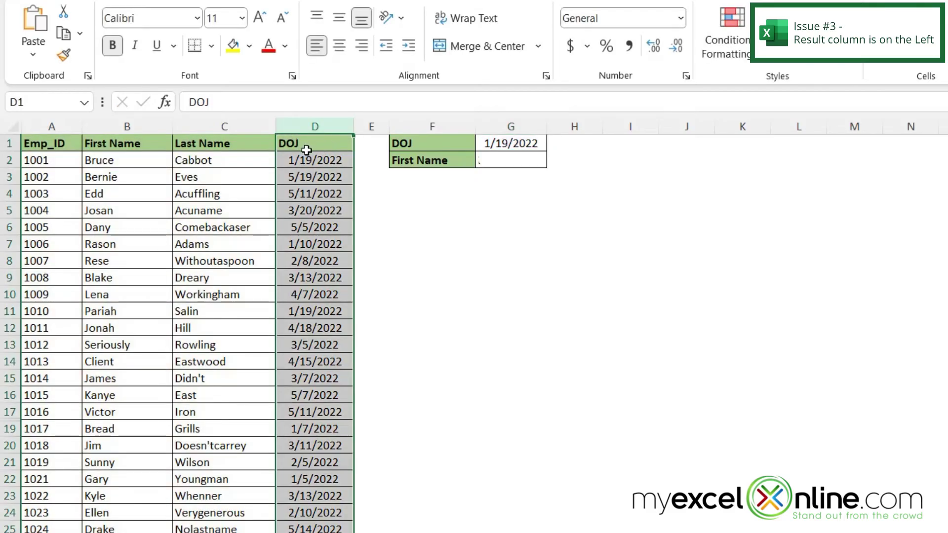
Move the DOJ column from D to in front of Emp_ID in column A.
{"action": "right_click", "coordinate": [305, 127]}
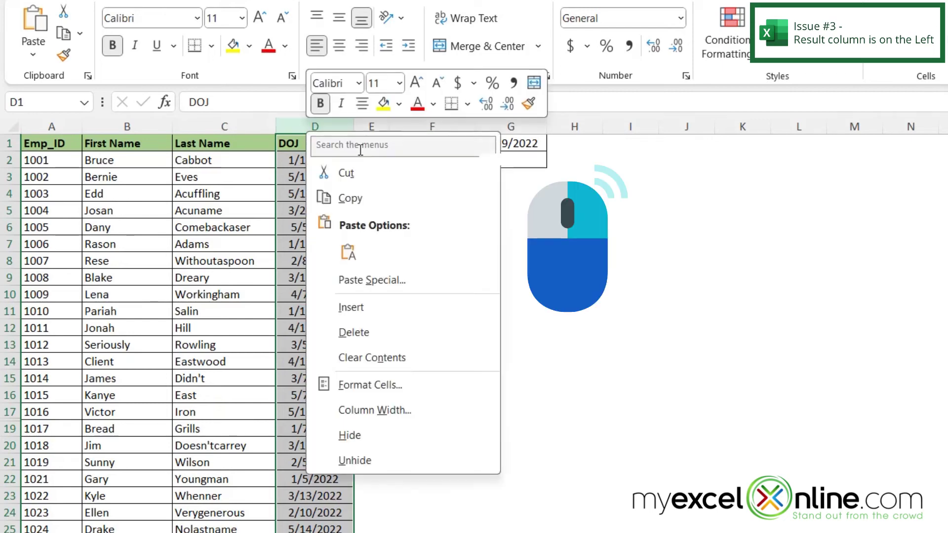
{"action": "left_click", "coordinate": [345, 180]}
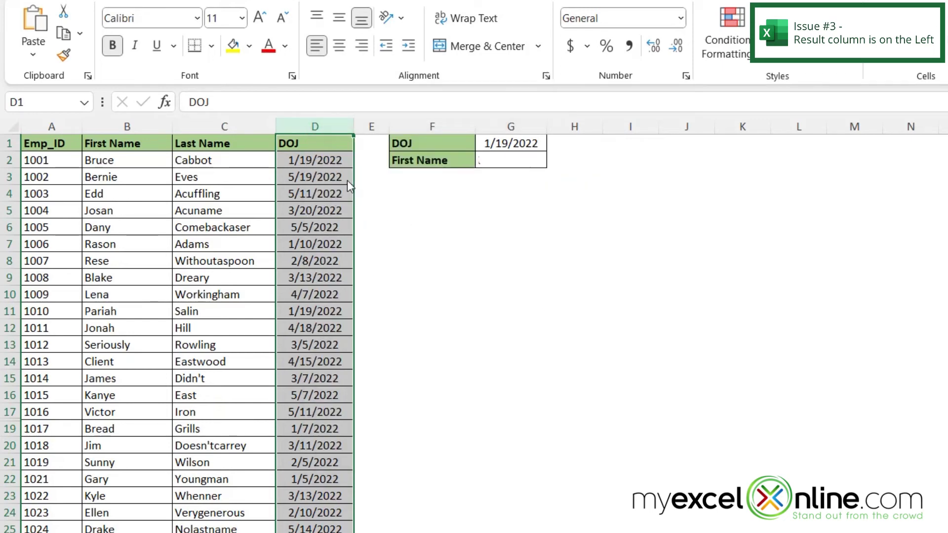
{"action": "right_click", "coordinate": [43, 126]}
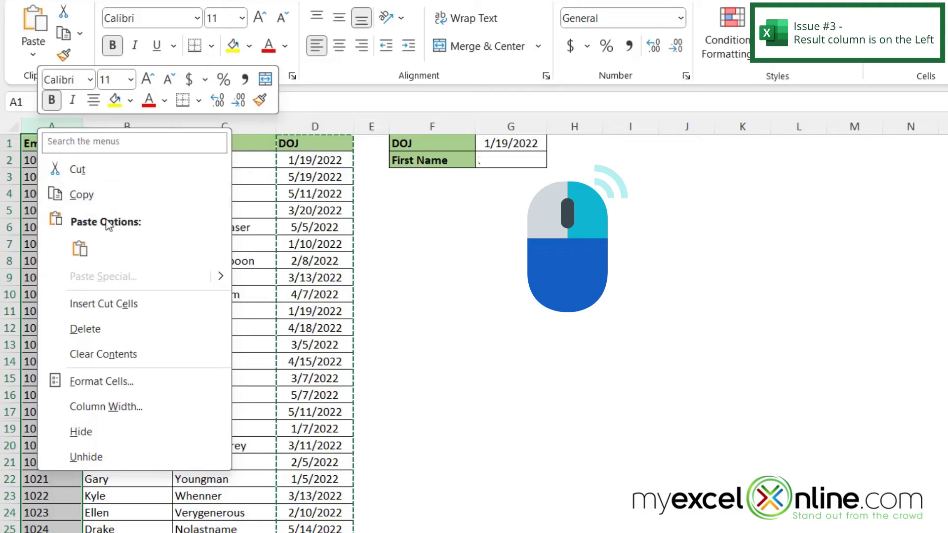
{"action": "left_click", "coordinate": [109, 314]}
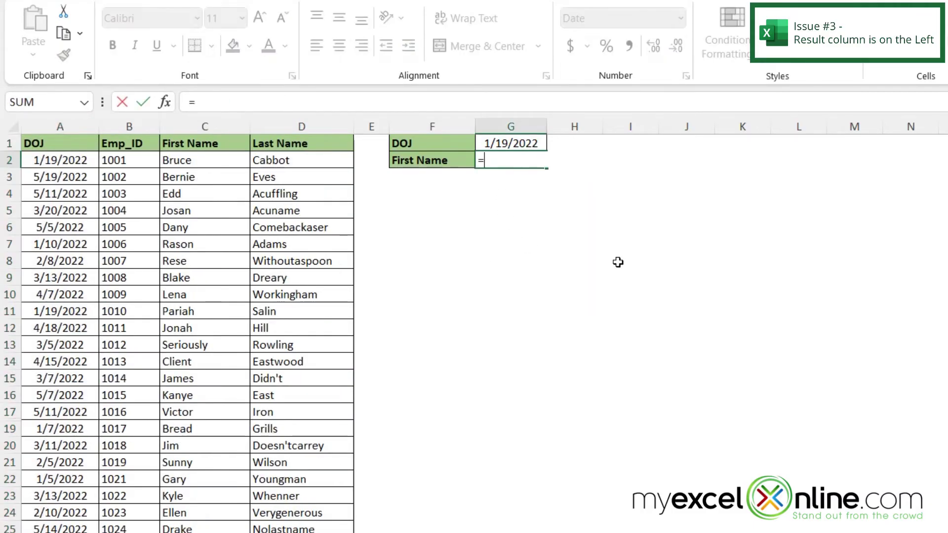
Enter =VLOOKUP(G1,A:D,3,FALSE) in G2 to return the first name for DOJ 1/19/2022.
{"action": "type", "text": "vlookup("}
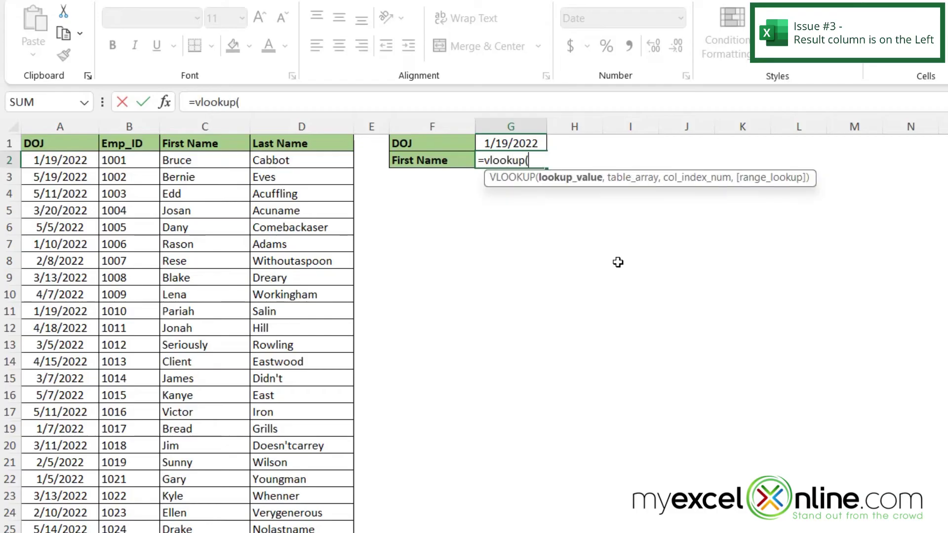
{"action": "left_click", "coordinate": [491, 142]}
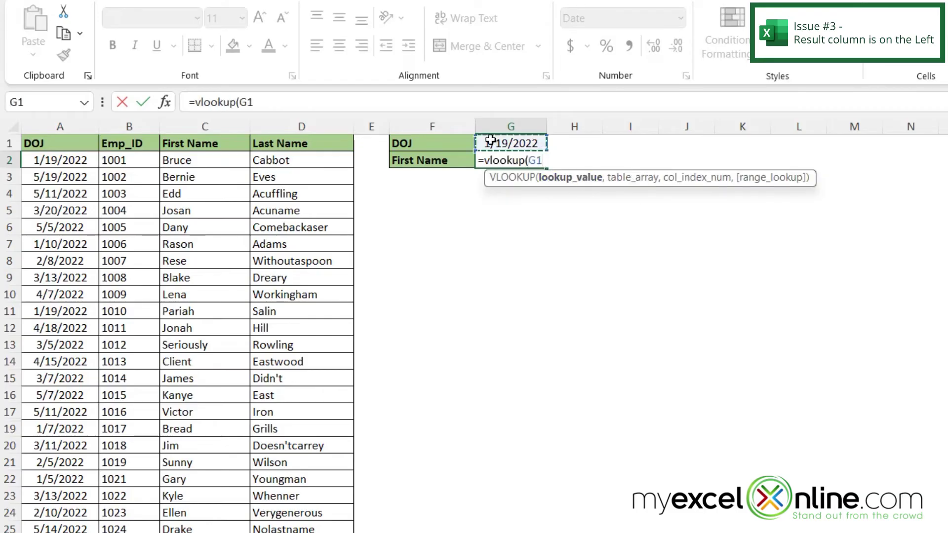
{"action": "type", "text": ","}
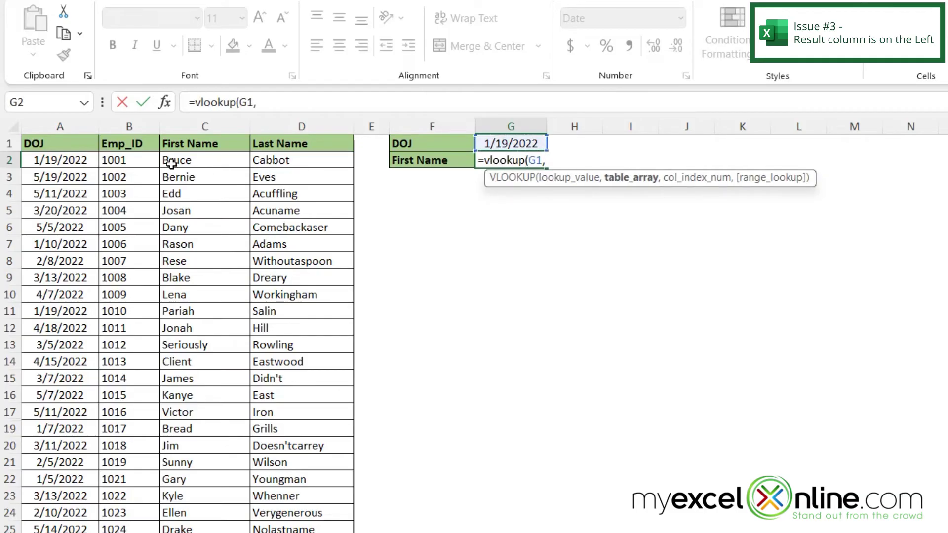
{"action": "left_click_drag", "start_coordinate": [62, 126], "coordinate": [310, 130]}
{"action": "type", "text": ","}
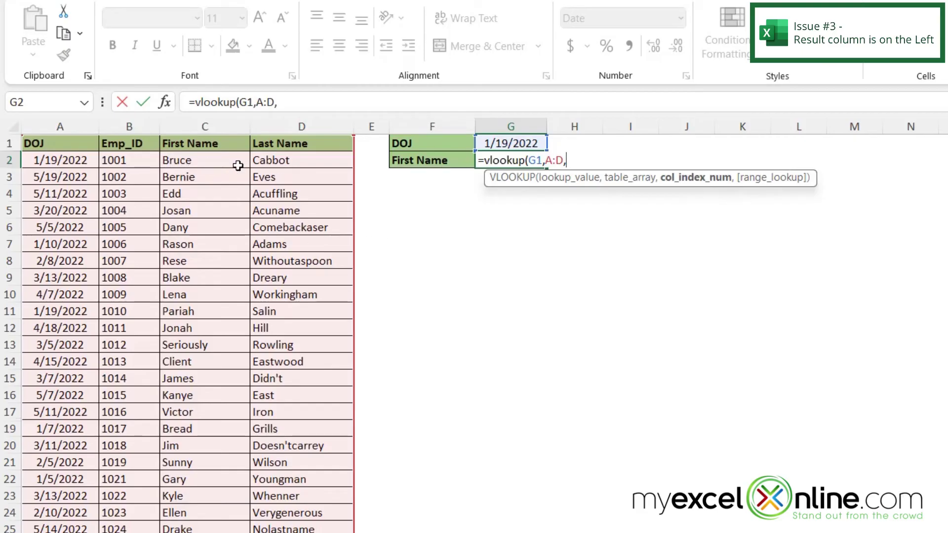
{"action": "type", "text": "3"}
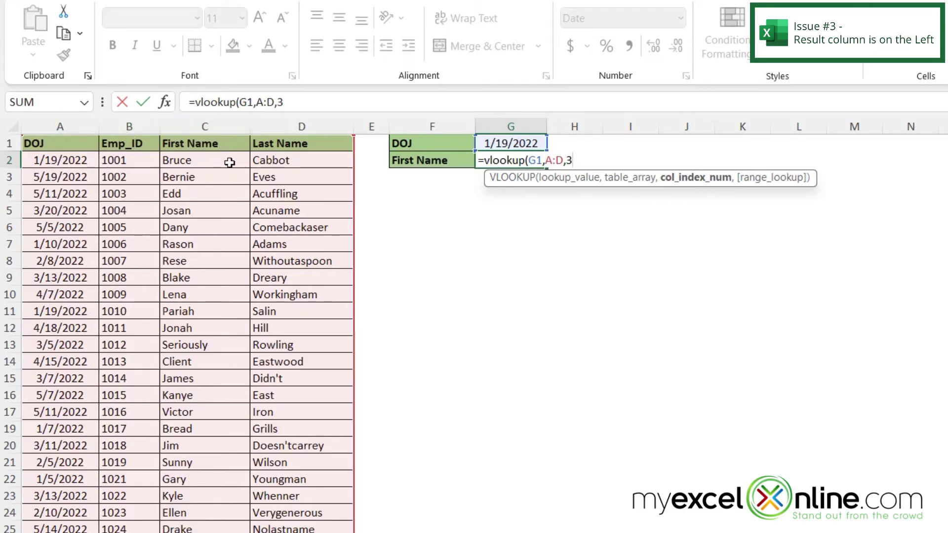
{"action": "type", "text": ",false"}
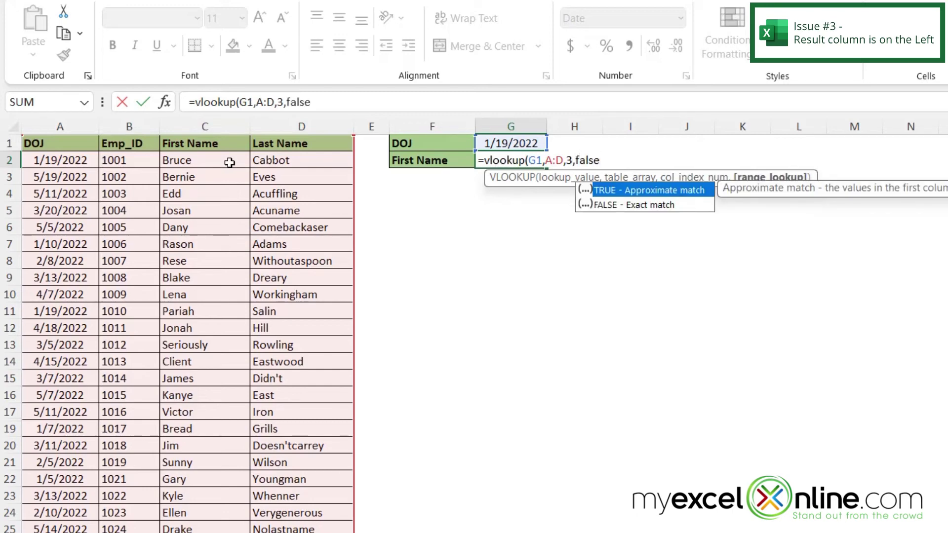
{"action": "type", "text": ")"}
{"action": "key", "text": "Return"}
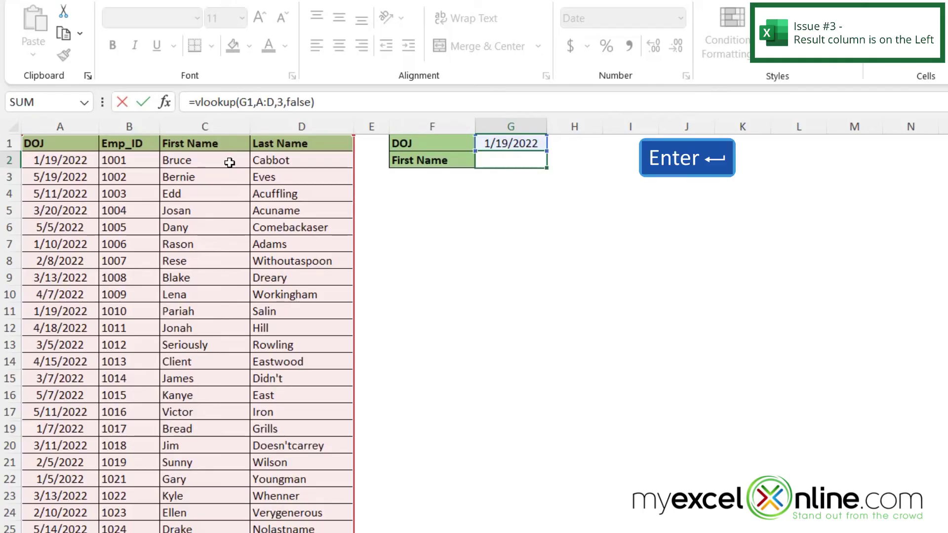
Enter =XLOOKUP(G1,D:D,B:B) in G2, returning Bruce for DOJ 1/19/2022.
{"action": "left_click", "coordinate": [517, 159]}
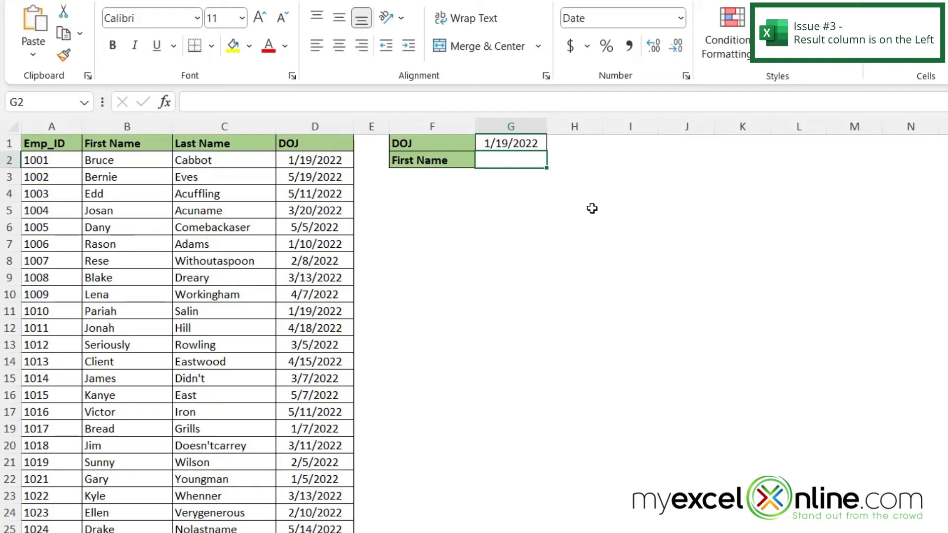
{"action": "type", "text": "=xloo"}
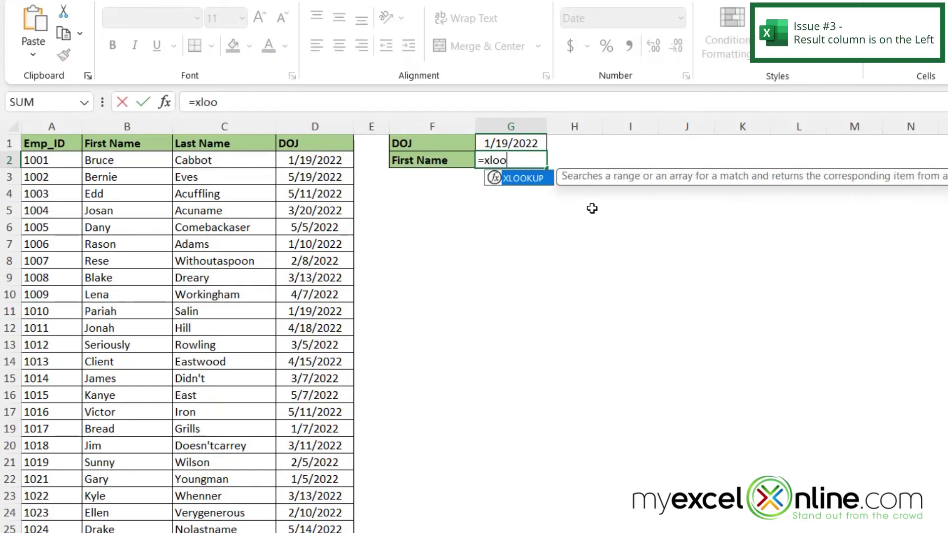
{"action": "type", "text": "kup("}
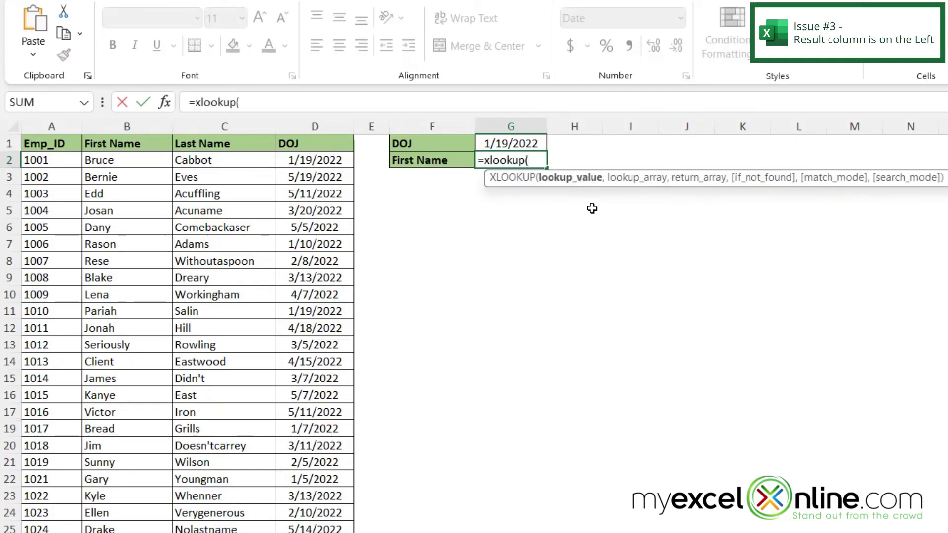
{"action": "left_click", "coordinate": [497, 144]}
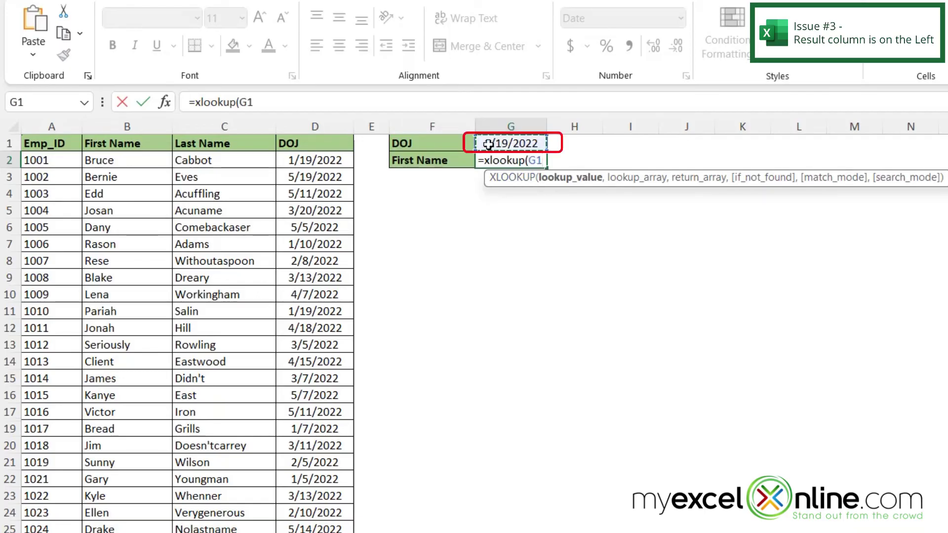
{"action": "type", "text": ","}
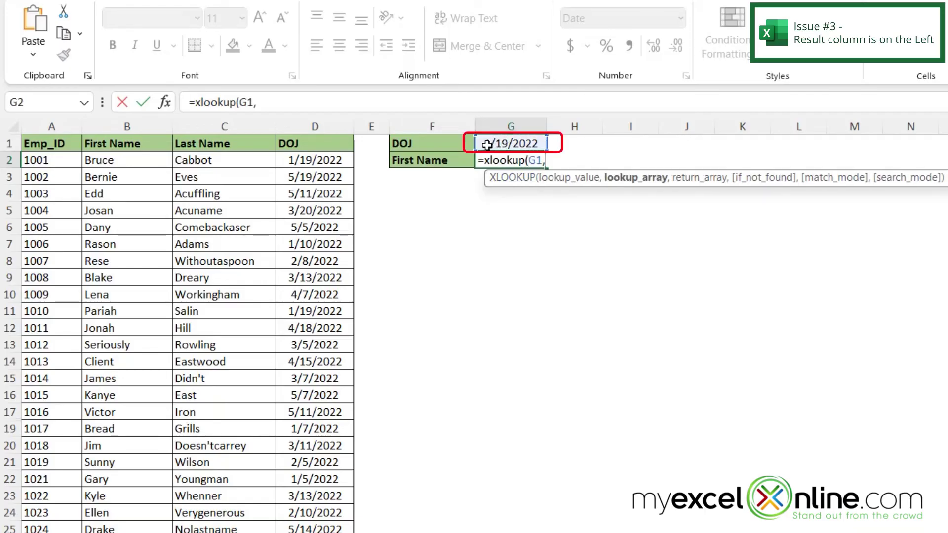
{"action": "left_click", "coordinate": [311, 123]}
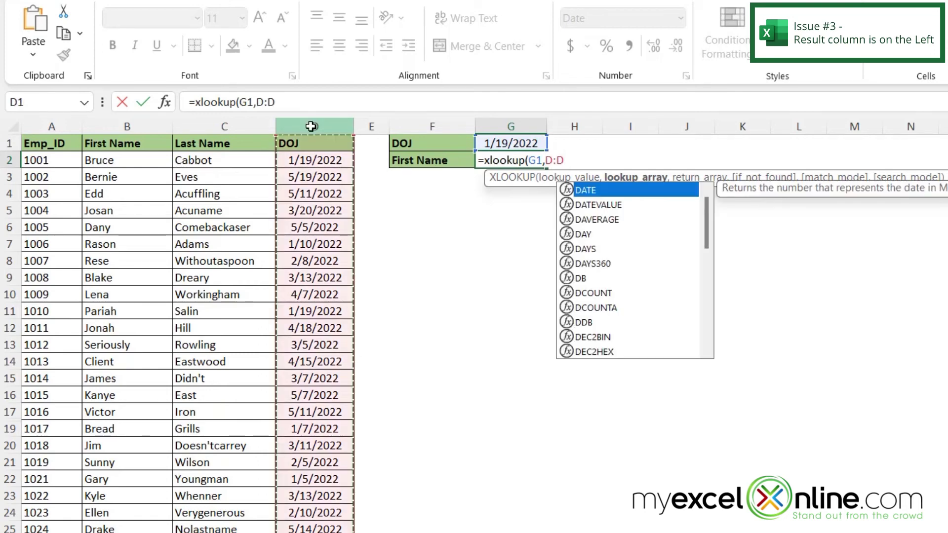
{"action": "type", "text": ","}
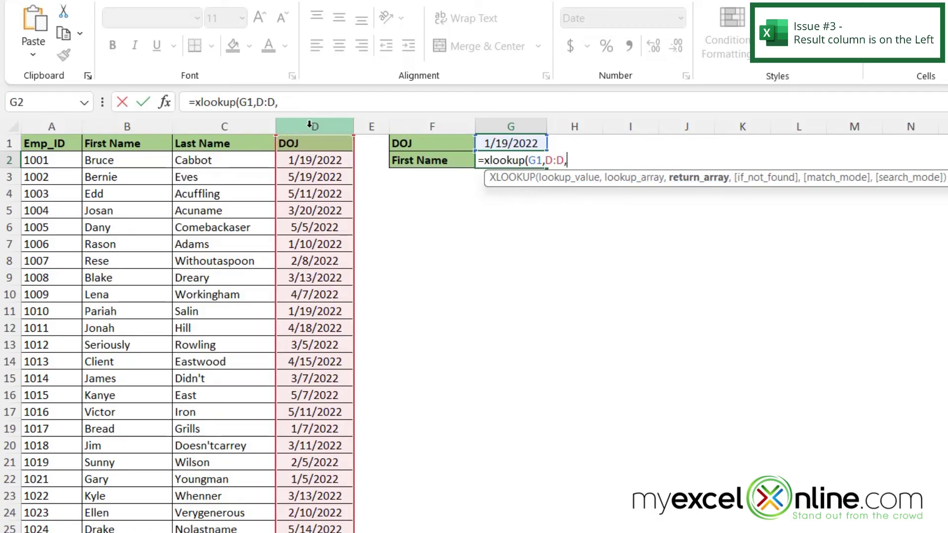
{"action": "left_click", "coordinate": [118, 126]}
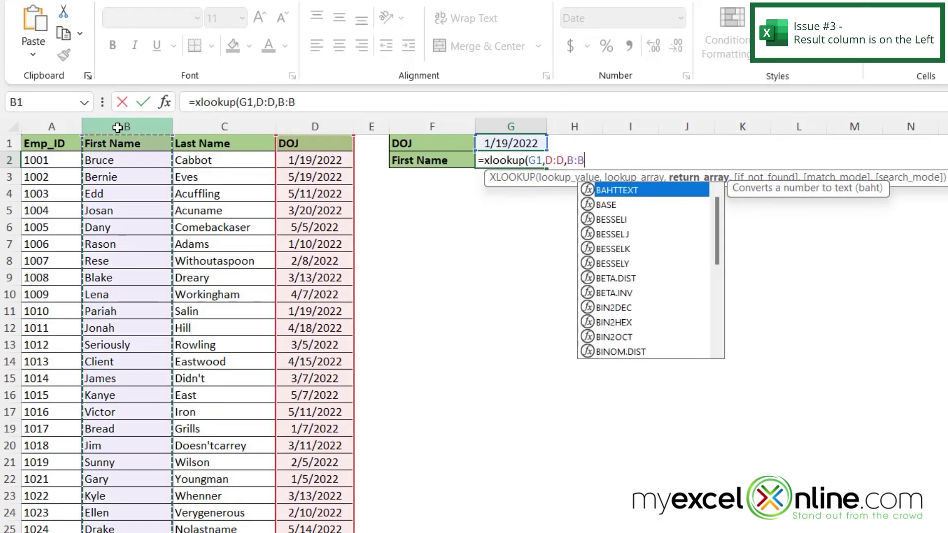
{"action": "type", "text": ")"}
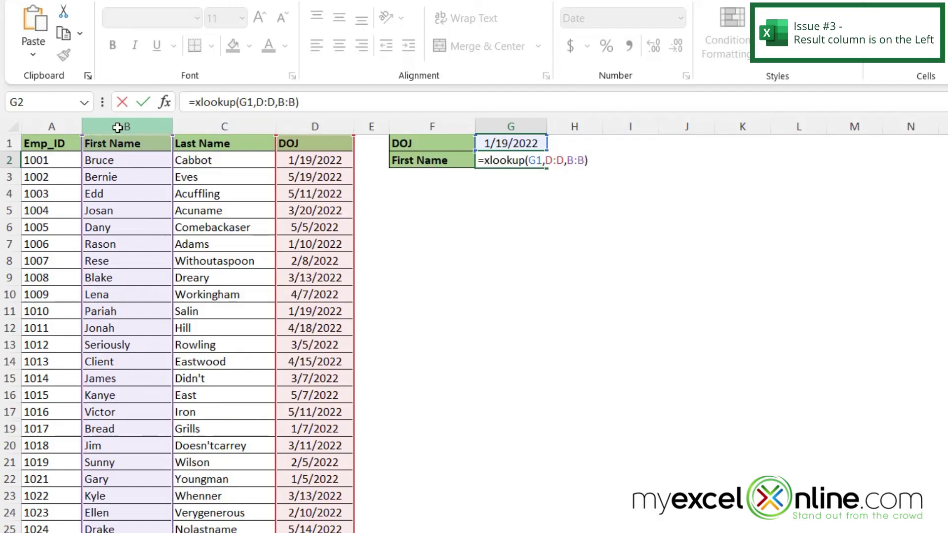
{"action": "key", "text": "Return"}
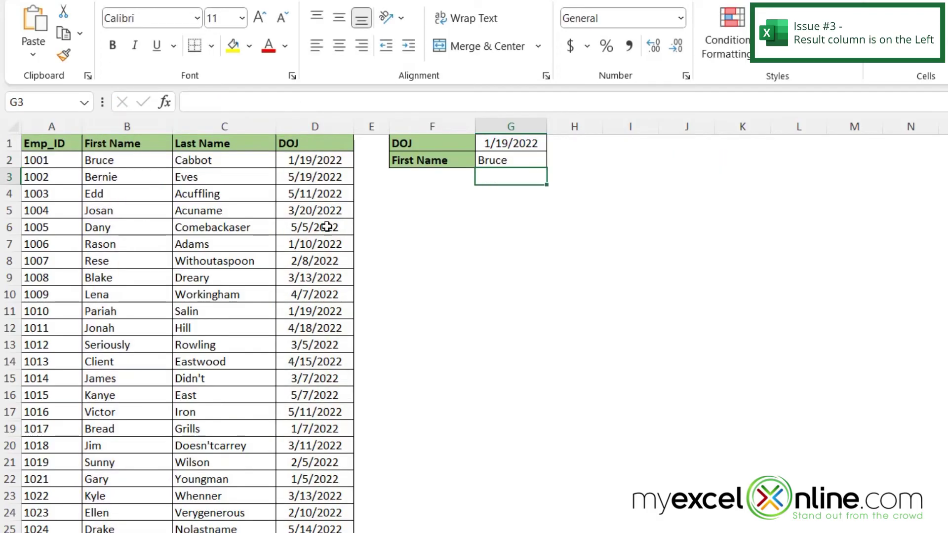
{"action": "left_click", "coordinate": [529, 158]}
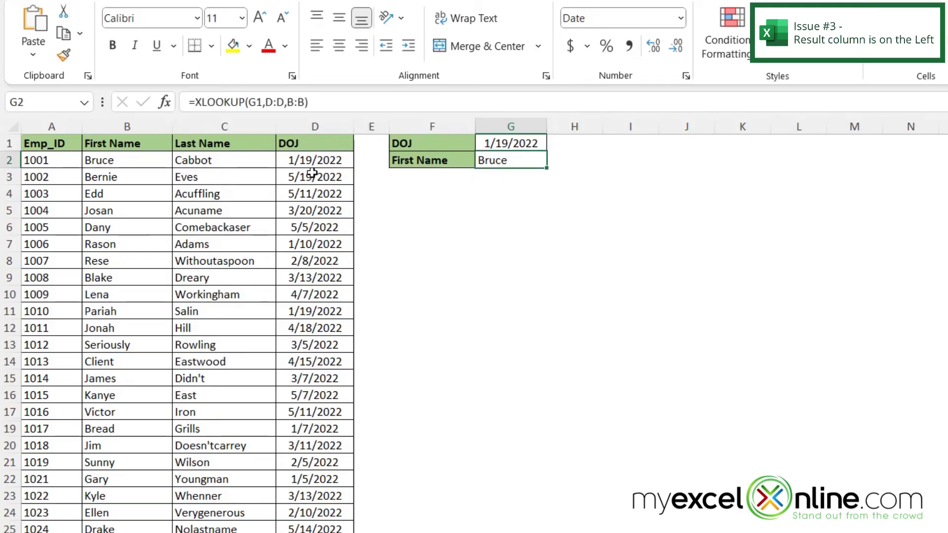